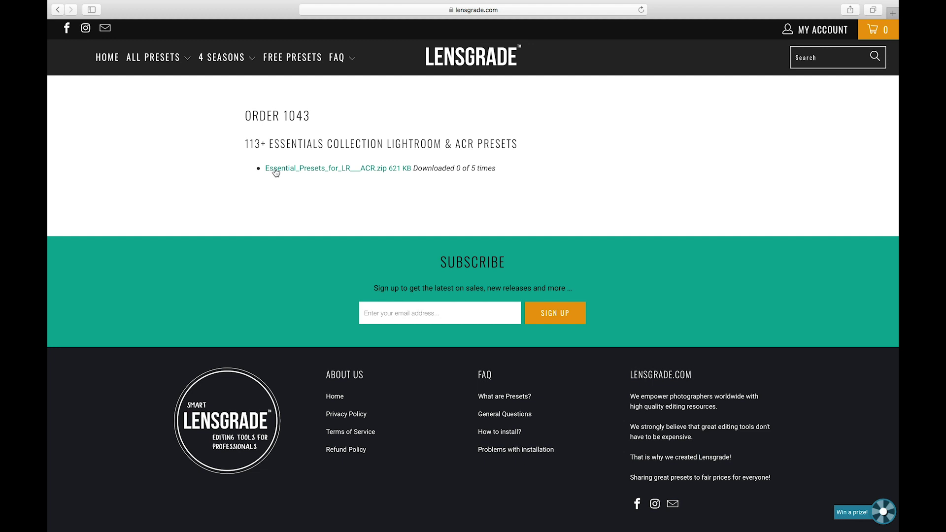
# Download the Essential_Presets_for_LR___ACR.zip file from the order page and open the downloaded item in Finder
pyautogui.click(276, 170)
pyautogui.click(827, 11)
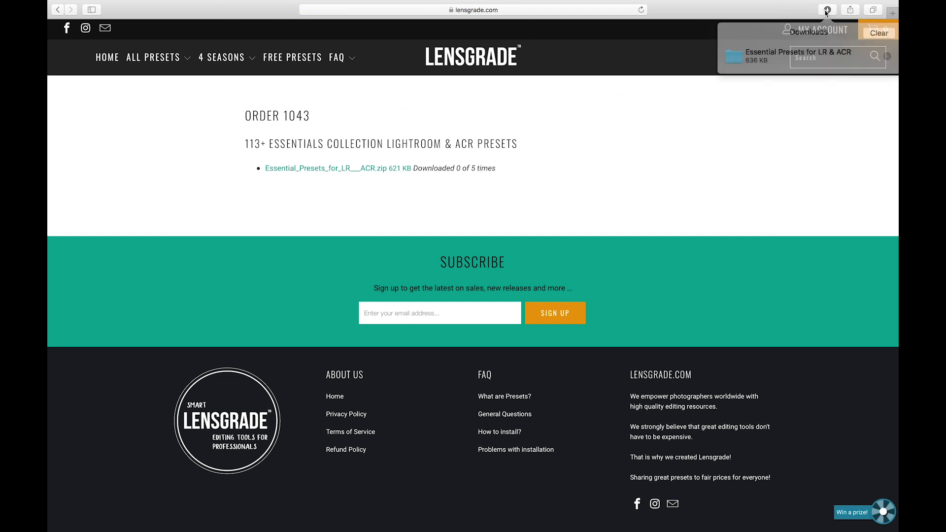
pyautogui.doubleClick(768, 55)
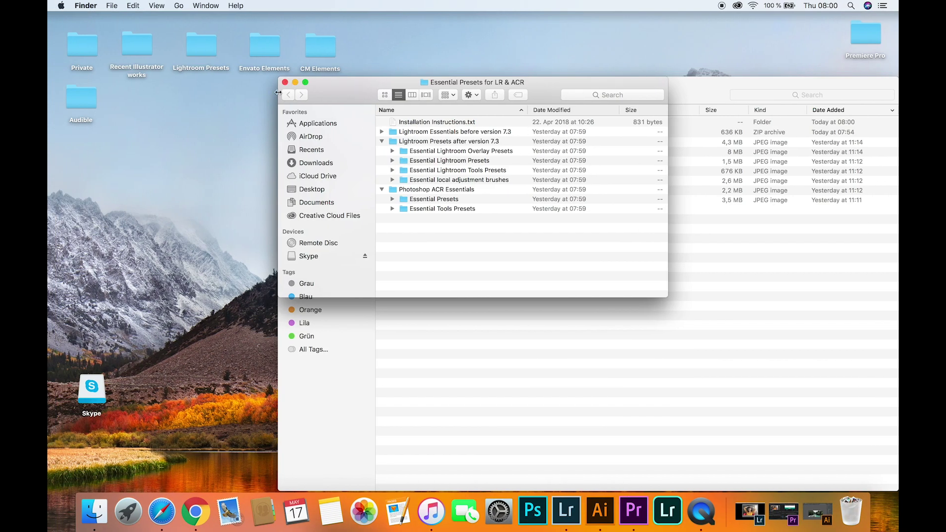
# Move Essential Presets for LR & ACR.zip from the Downloads folder to the desktop, and close both Finder windows
pyautogui.click(311, 163)
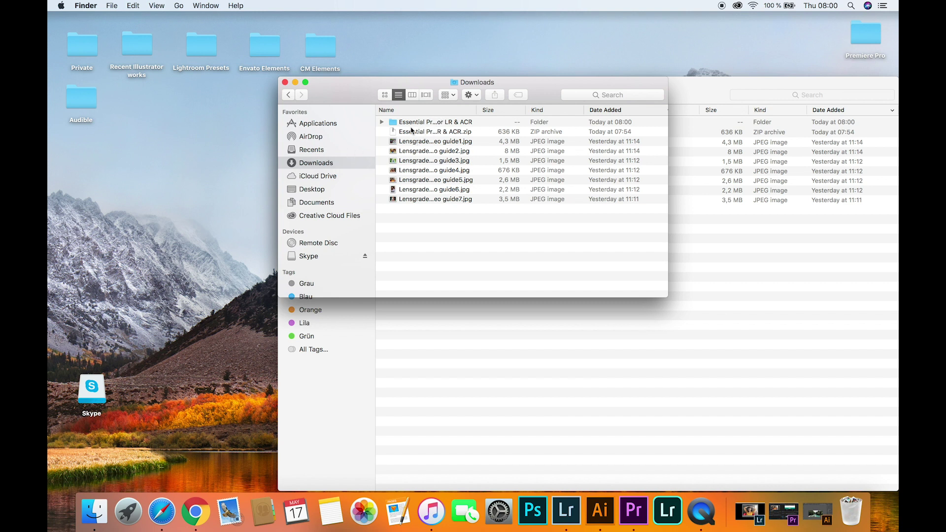
pyautogui.click(410, 125)
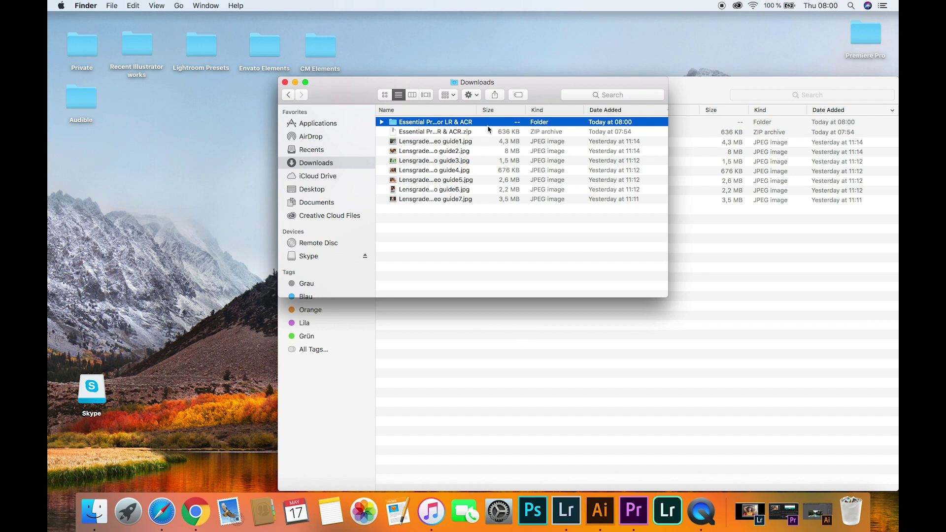
pyautogui.click(491, 135)
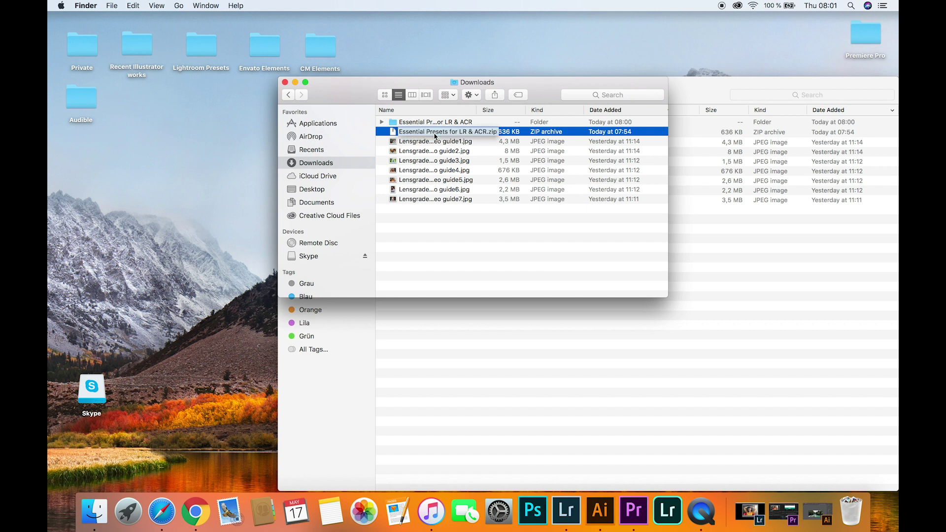
pyautogui.moveTo(436, 136); pyautogui.dragTo(245, 186)
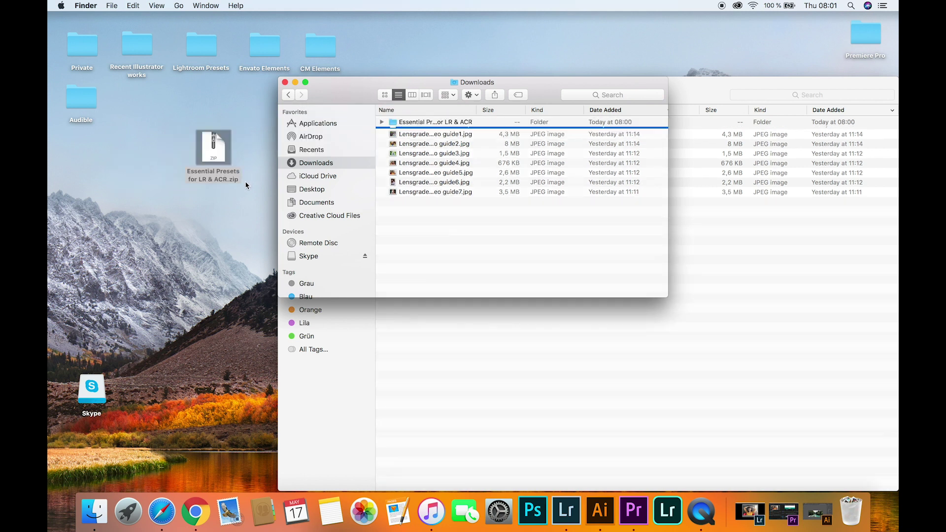
pyautogui.click(286, 82)
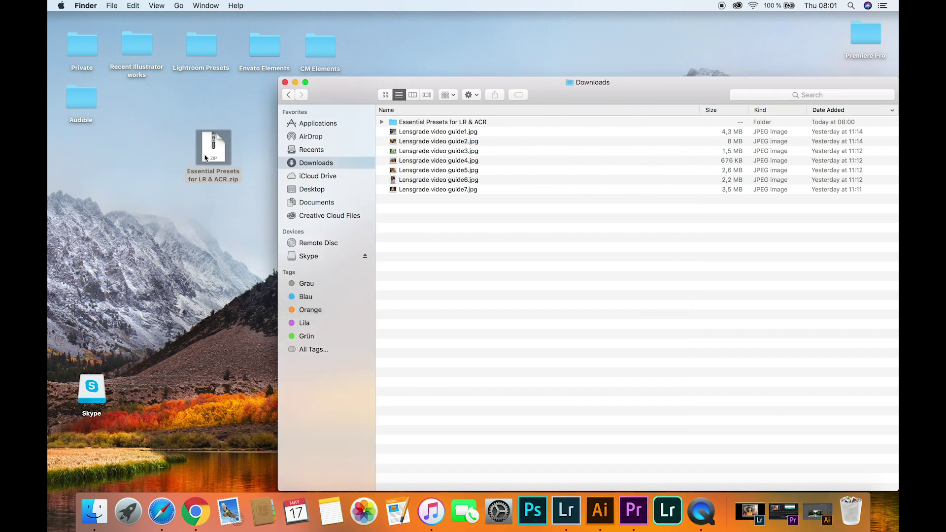
pyautogui.click(286, 82)
# Reposition the presets zip archive on the desktop and move the item beside it to the Trash
pyautogui.moveTo(220, 156); pyautogui.dragTo(309, 176)
pyautogui.click(375, 161)
pyautogui.moveTo(374, 160); pyautogui.dragTo(852, 512)
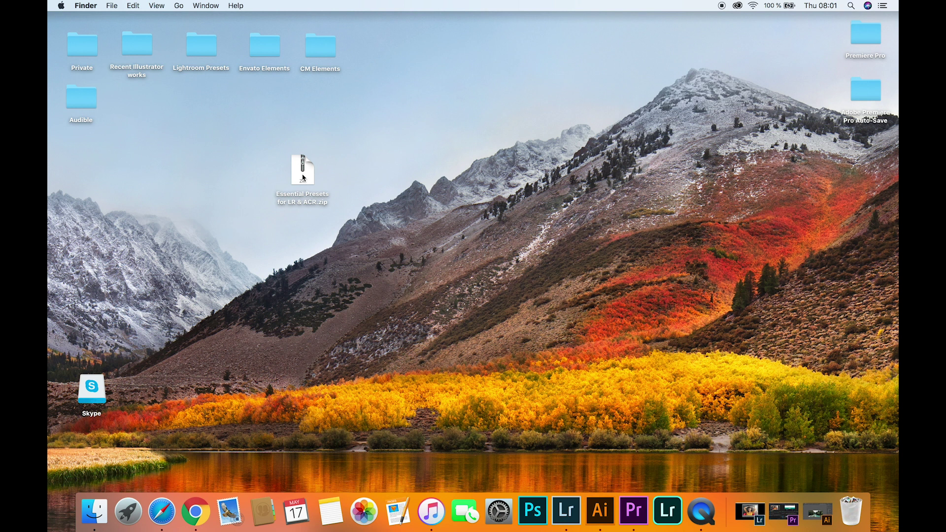
# Extract Essential Presets for LR & ACR.zip on the desktop, place the extracted folder beside the archive and open it
pyautogui.rightClick(303, 177)
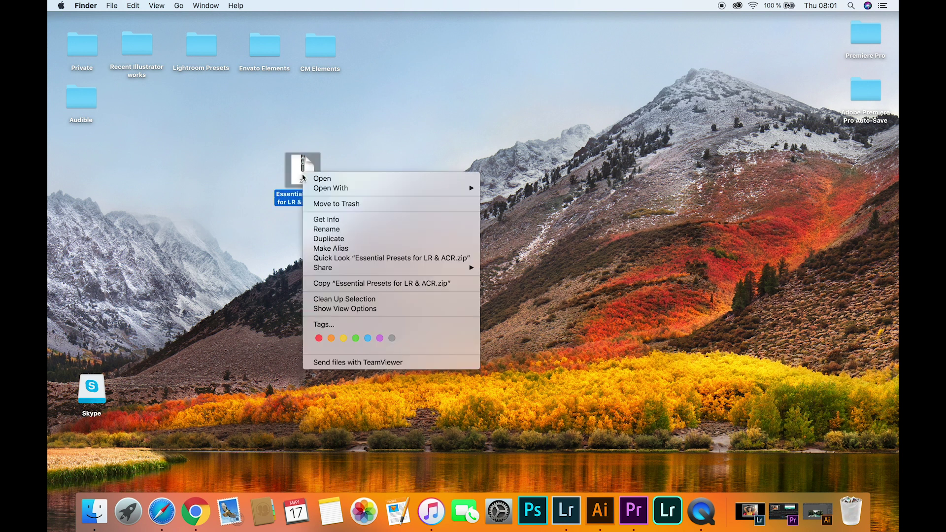
pyautogui.moveTo(320, 187)
pyautogui.click(297, 170)
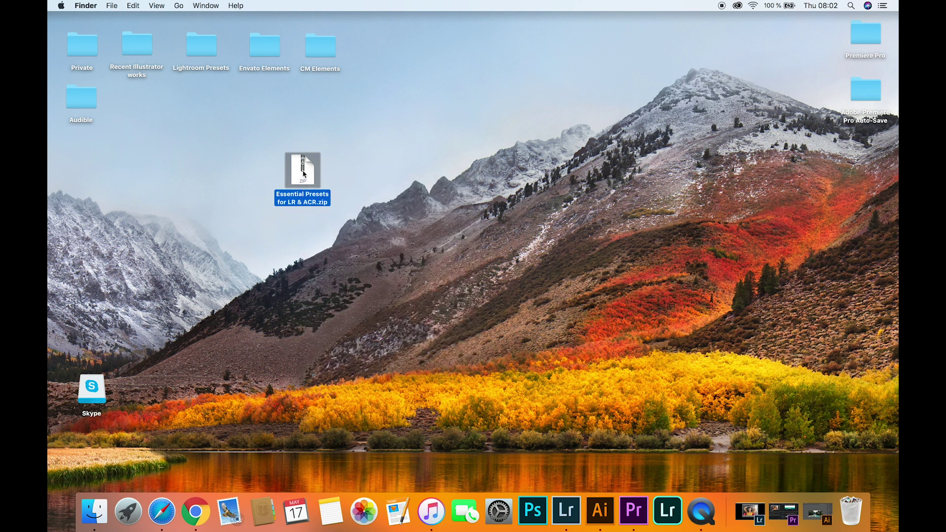
pyautogui.doubleClick(304, 173)
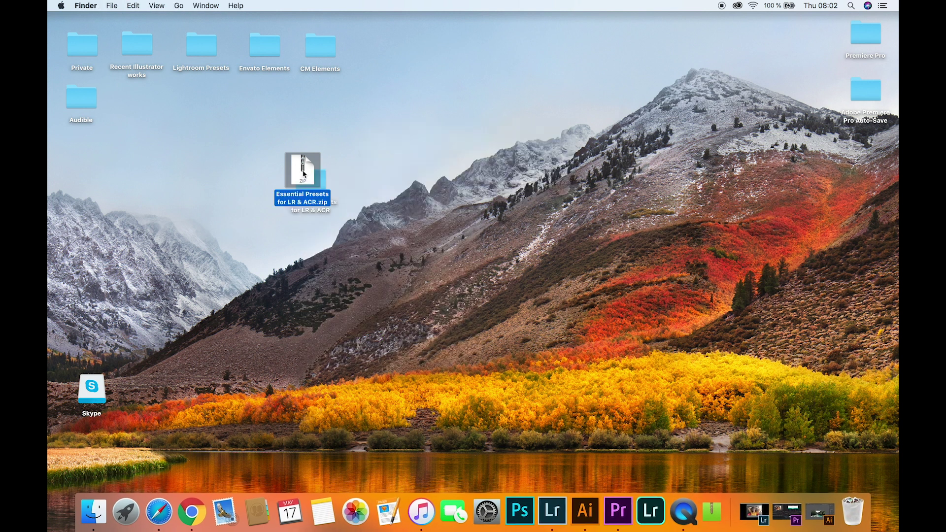
pyautogui.moveTo(324, 186); pyautogui.dragTo(374, 152)
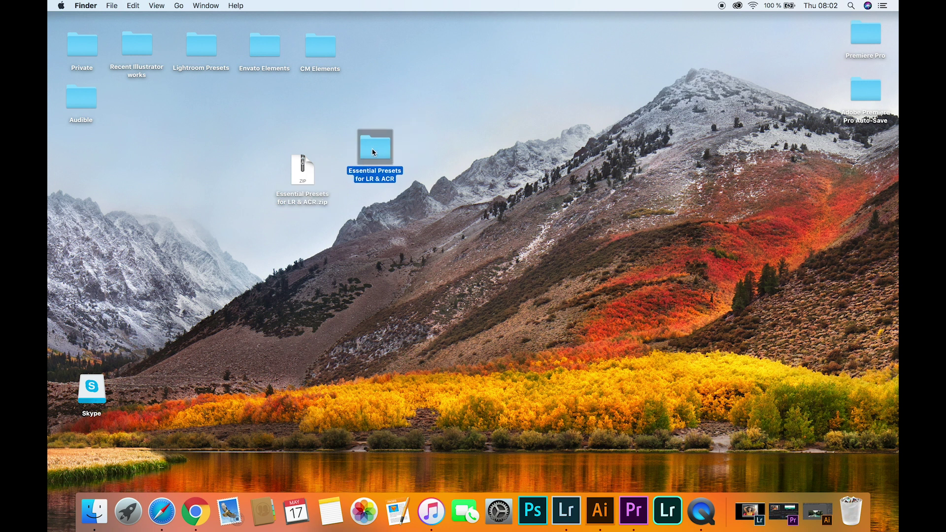
pyautogui.doubleClick(375, 151)
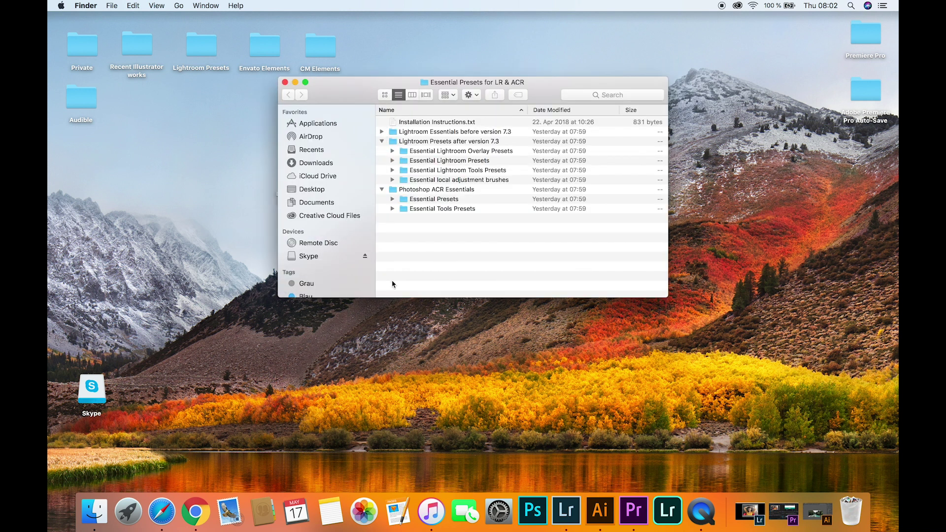
# Collapse the expanded subfolders and examine the two preset folders inside Photoshop ACR Essentials
pyautogui.click(382, 142)
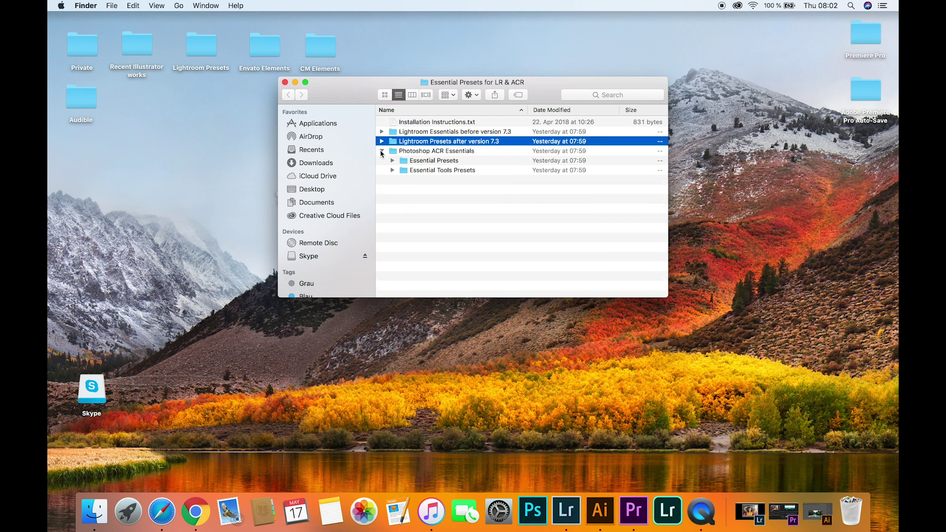
pyautogui.click(382, 152)
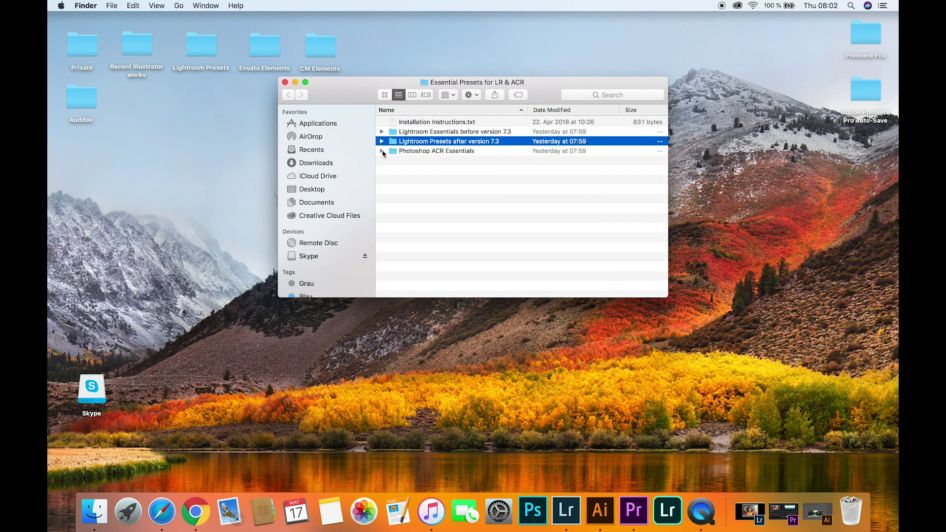
pyautogui.click(417, 153)
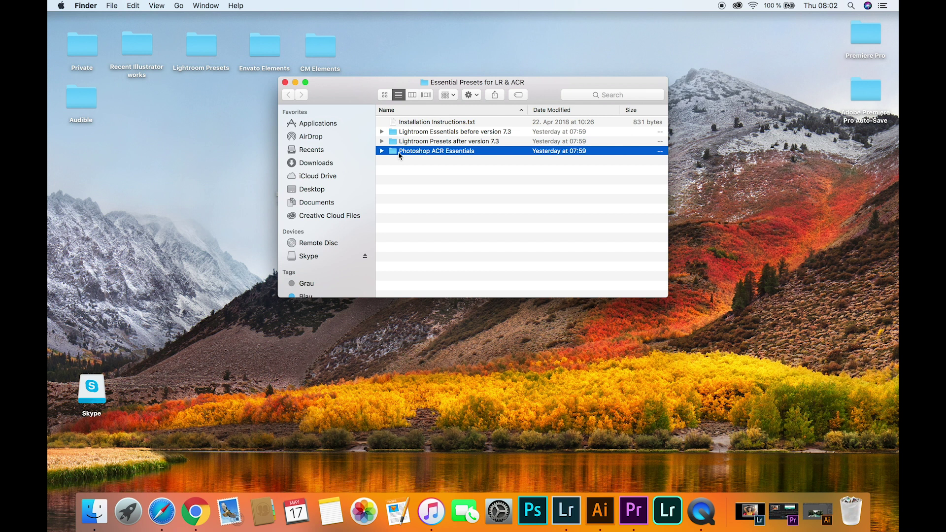
pyautogui.click(382, 151)
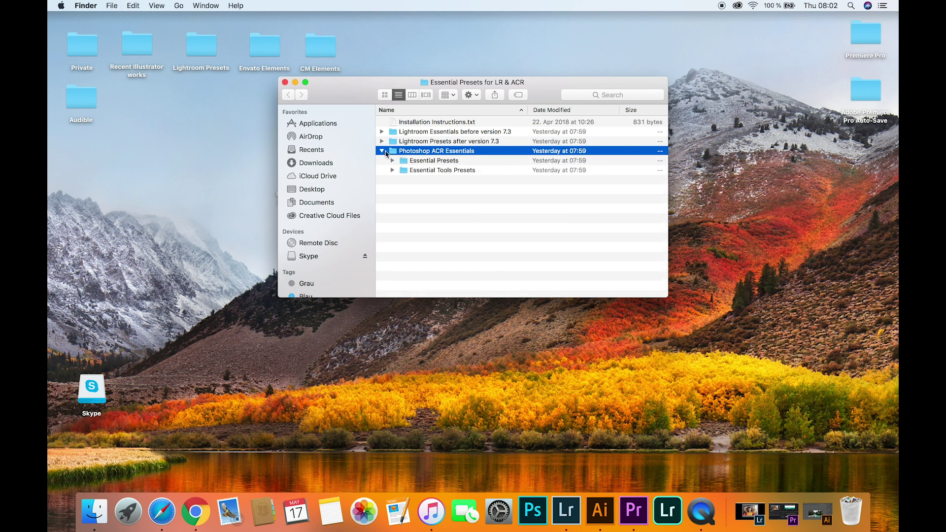
pyautogui.click(432, 163)
pyautogui.click(443, 171)
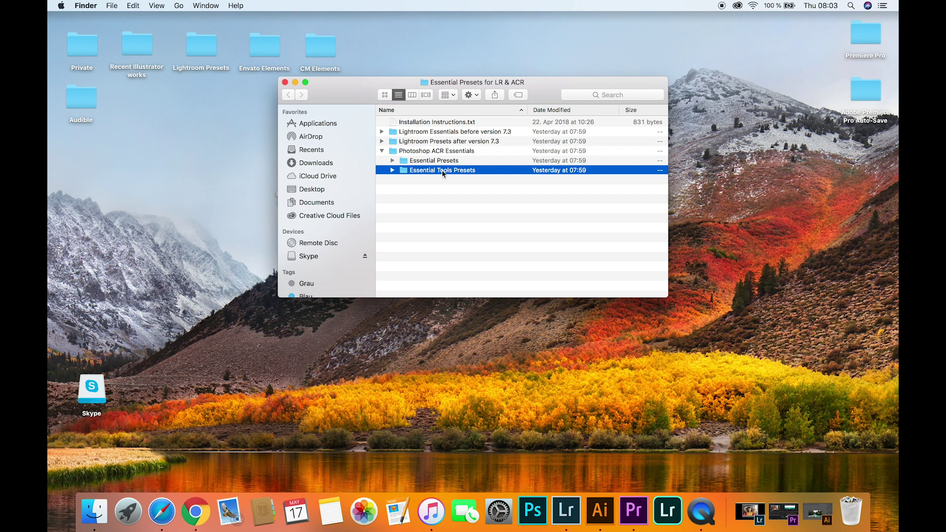
pyautogui.click(382, 151)
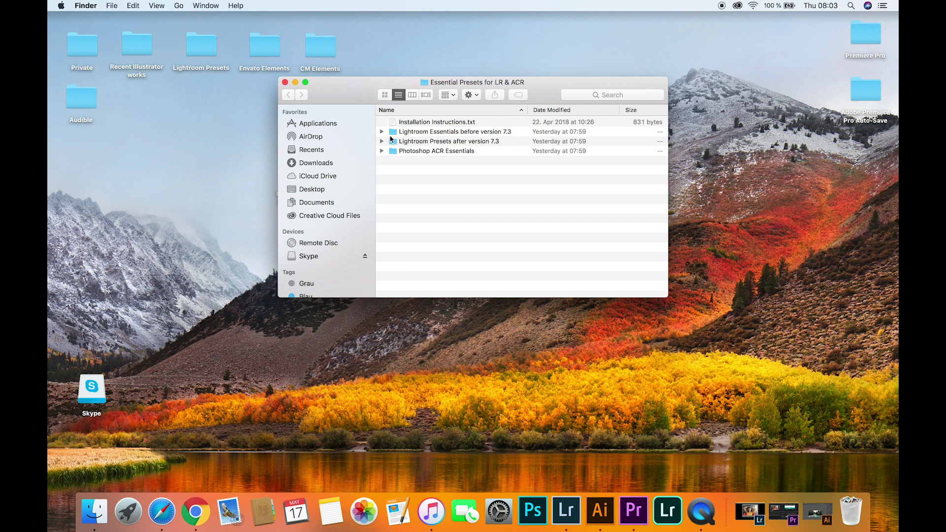
# Examine the Essential Lightroom Overlay Presets files inside the Lightroom Essentials before version 7.3 folder
pyautogui.click(382, 132)
pyautogui.click(393, 142)
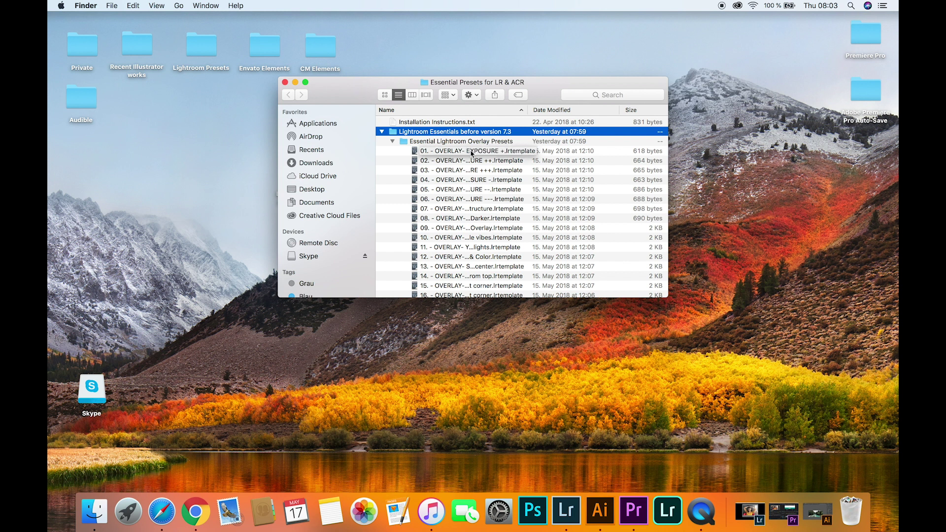
pyautogui.click(393, 142)
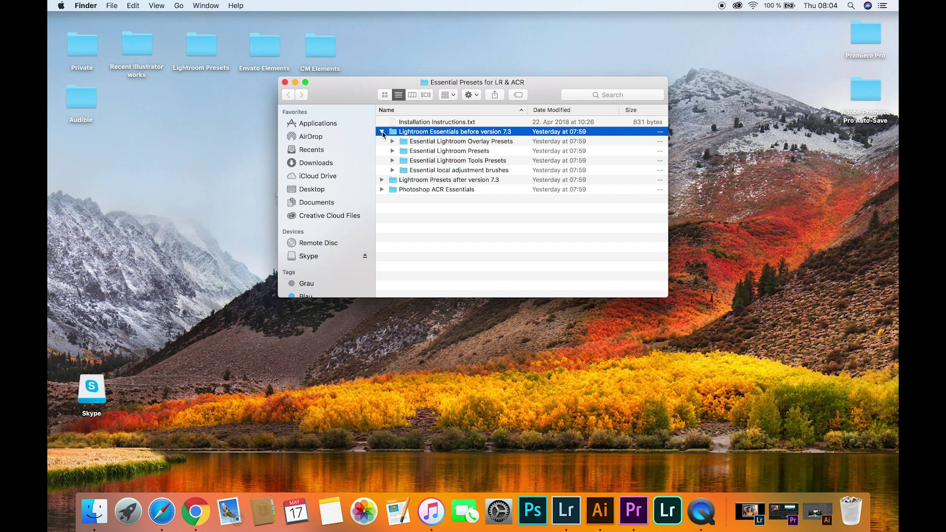
pyautogui.click(383, 132)
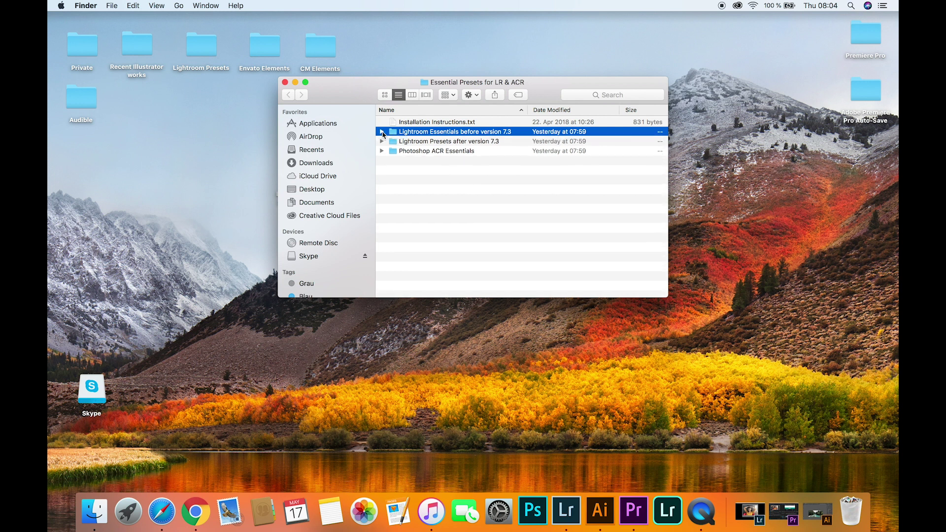
# Examine the overlay preset files inside the Lightroom Presets after version 7.3 folder and collapse the folder again
pyautogui.click(477, 143)
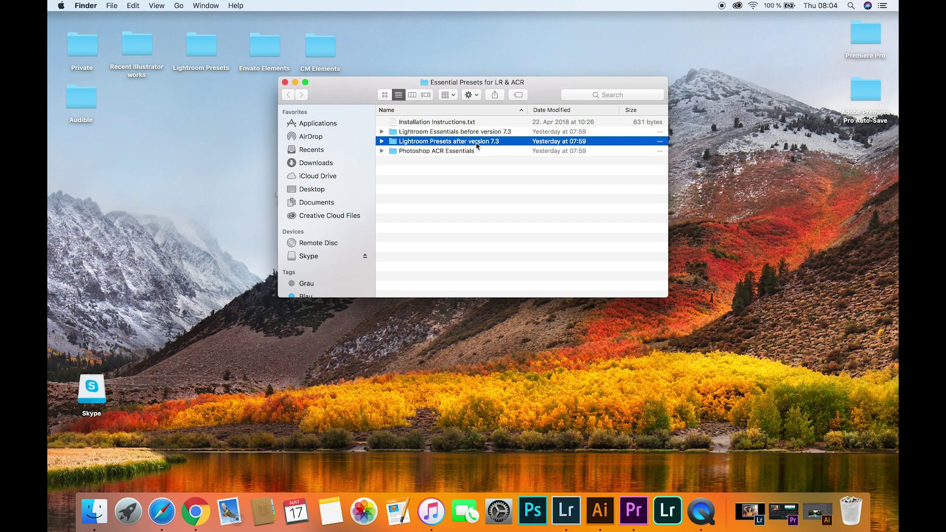
pyautogui.click(382, 142)
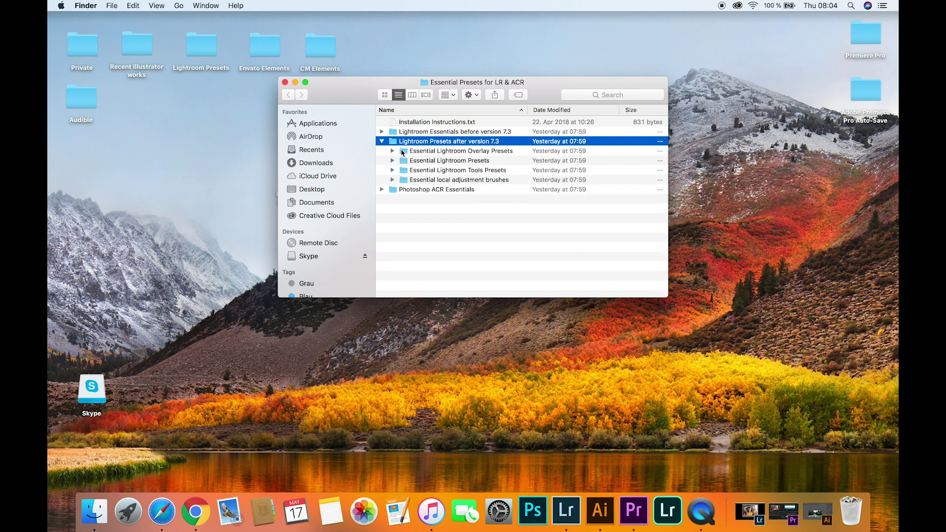
pyautogui.click(393, 151)
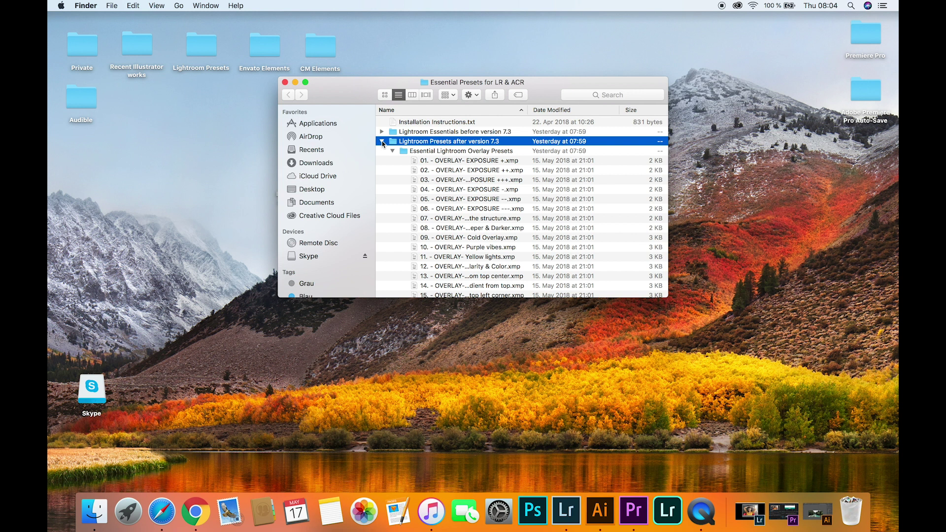
pyautogui.scroll(-5, 472, 222)
pyautogui.scroll(5, 471, 221)
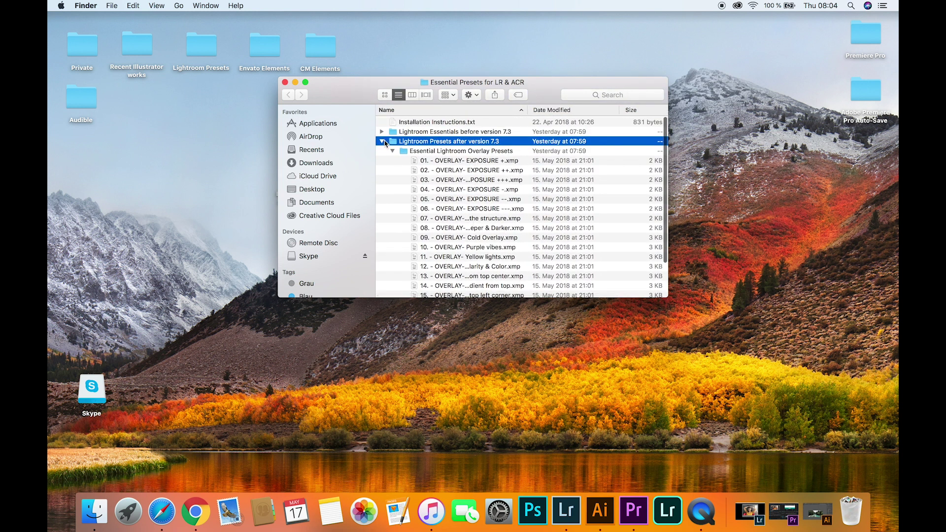
pyautogui.click(383, 141)
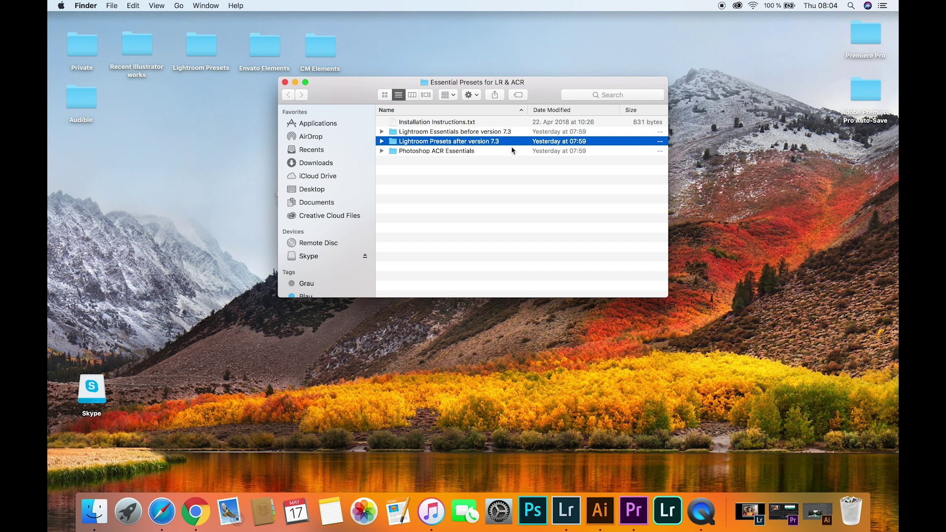
# Copy the Essential Lightroom Overlay Presets, Essential Lightroom Presets and Essential Lightroom Tools Presets folders from Lightroom Essentials before version 7.3
pyautogui.click(482, 133)
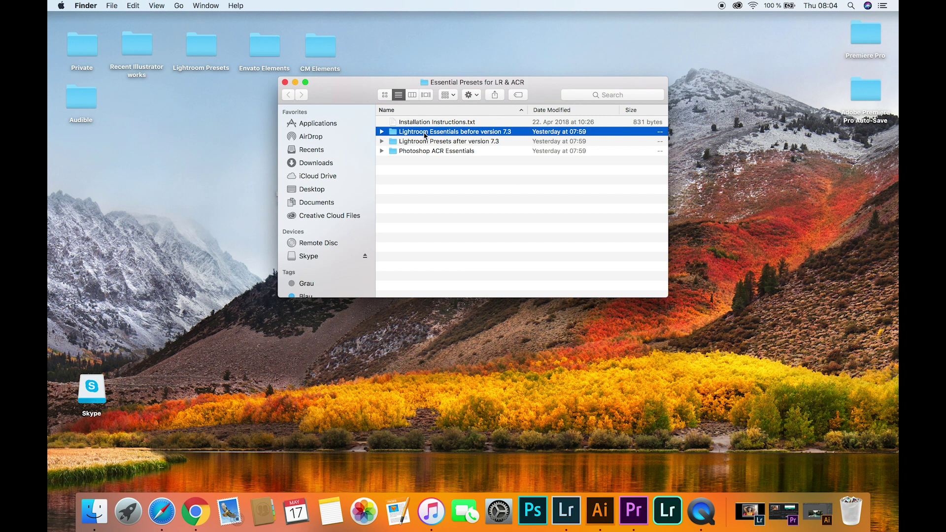
pyautogui.click(383, 132)
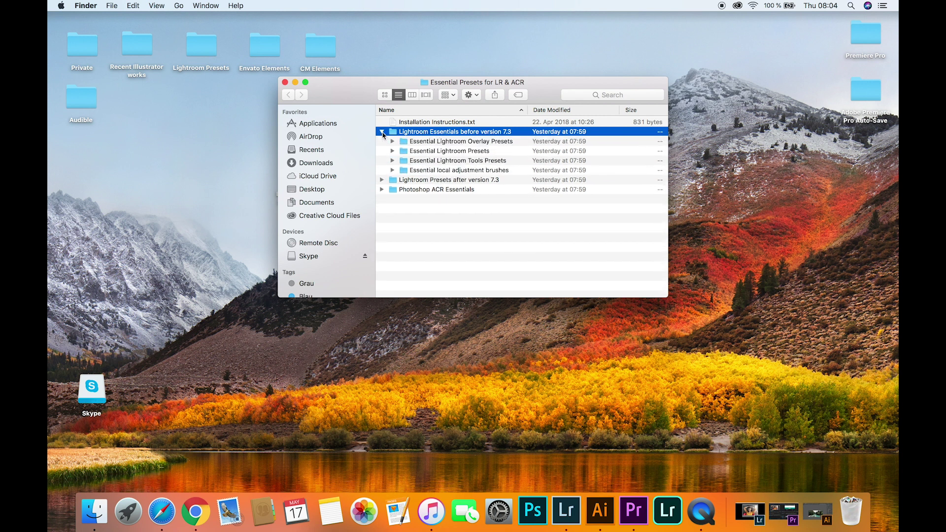
pyautogui.click(479, 143)
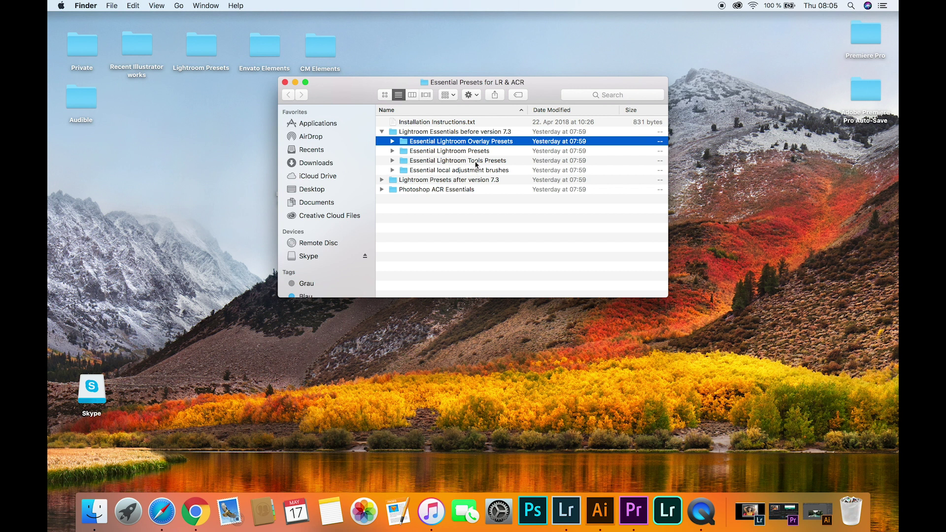
pyautogui.keyDown('shift'); pyautogui.click(476, 165); pyautogui.keyUp('shift')
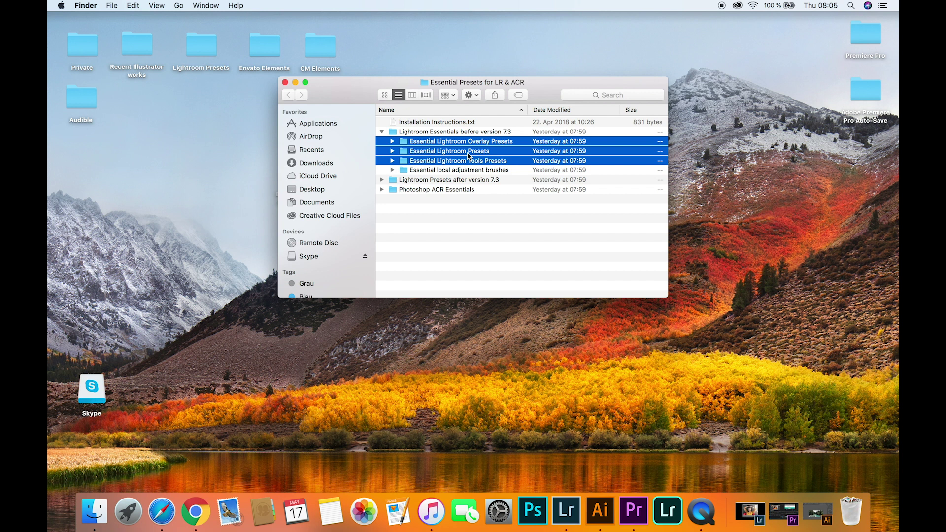
pyautogui.rightClick(468, 155)
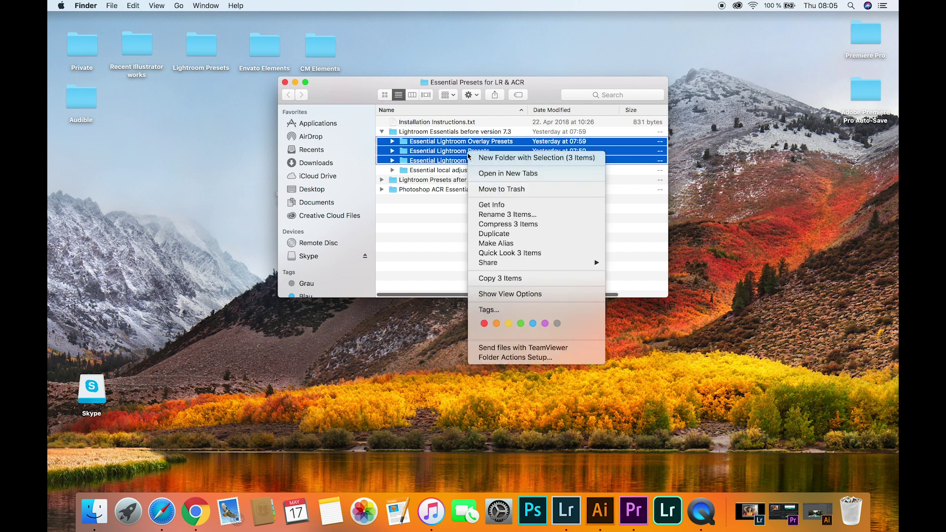
pyautogui.click(518, 283)
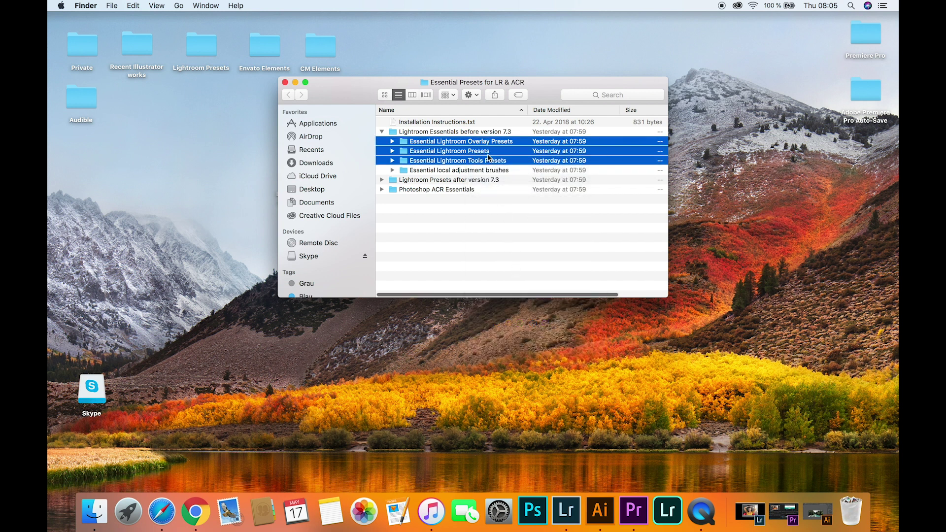
# Switch to Lightroom Classic and show the Lightroom presets folder from the Presets preferences
pyautogui.click(565, 522)
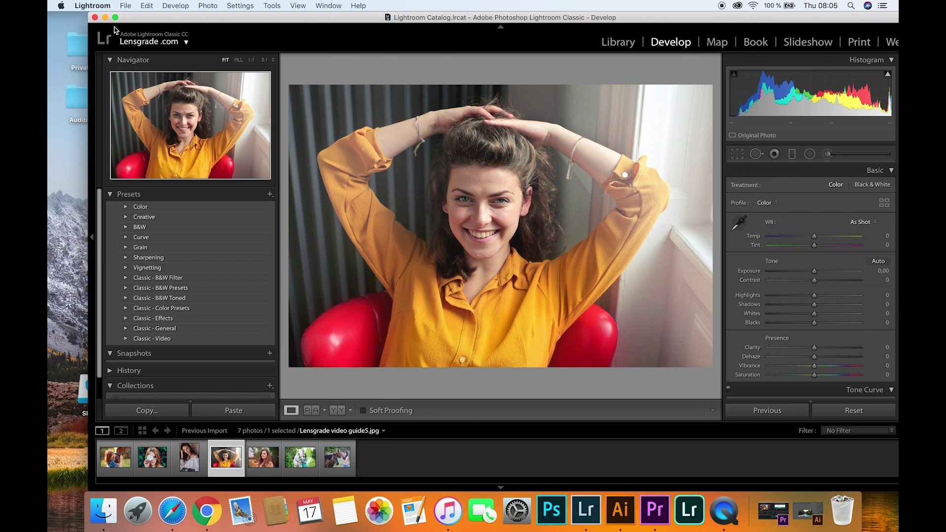
pyautogui.click(93, 5)
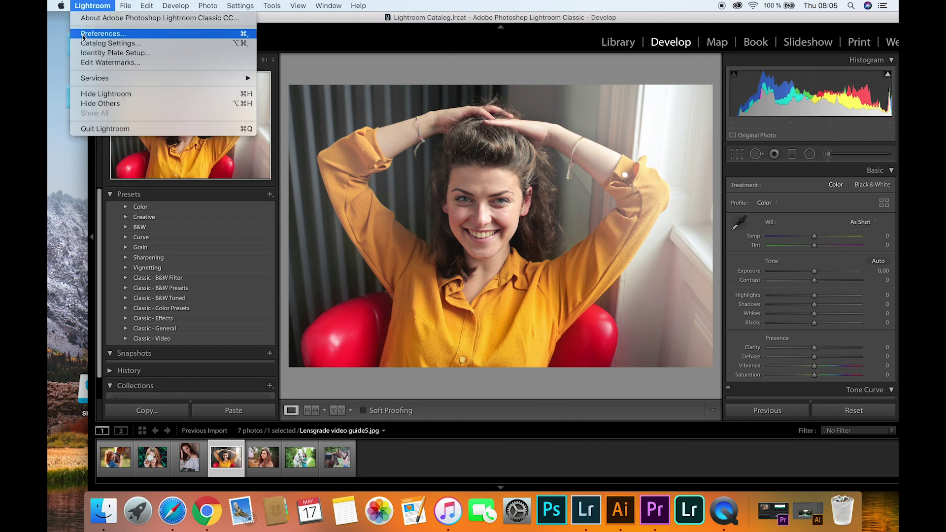
pyautogui.click(104, 35)
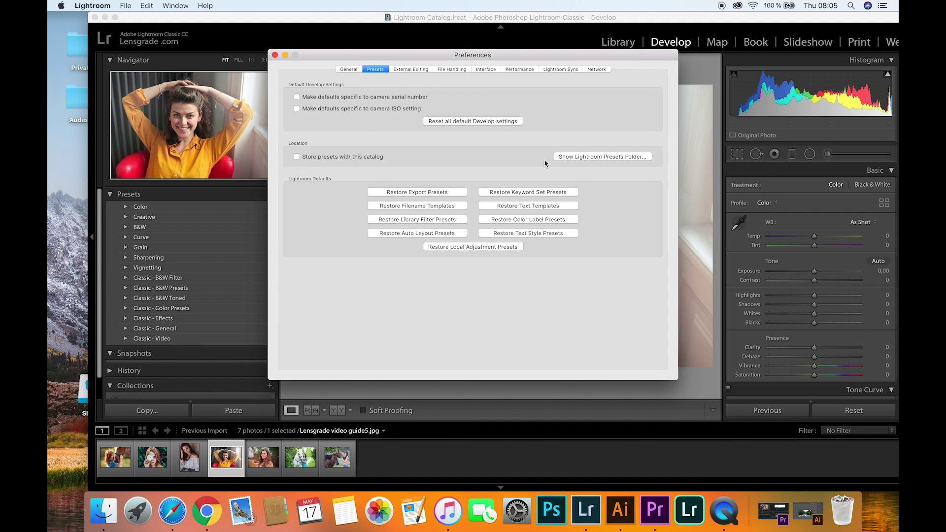
pyautogui.click(576, 157)
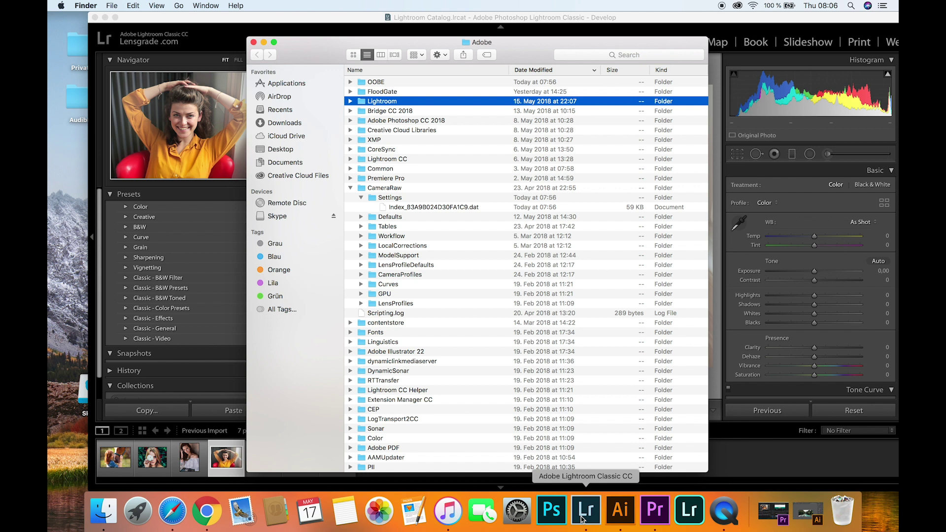
# Paste the three copied preset folders into the Develop Presets folder inside the Lightroom folder
pyautogui.doubleClick(376, 102)
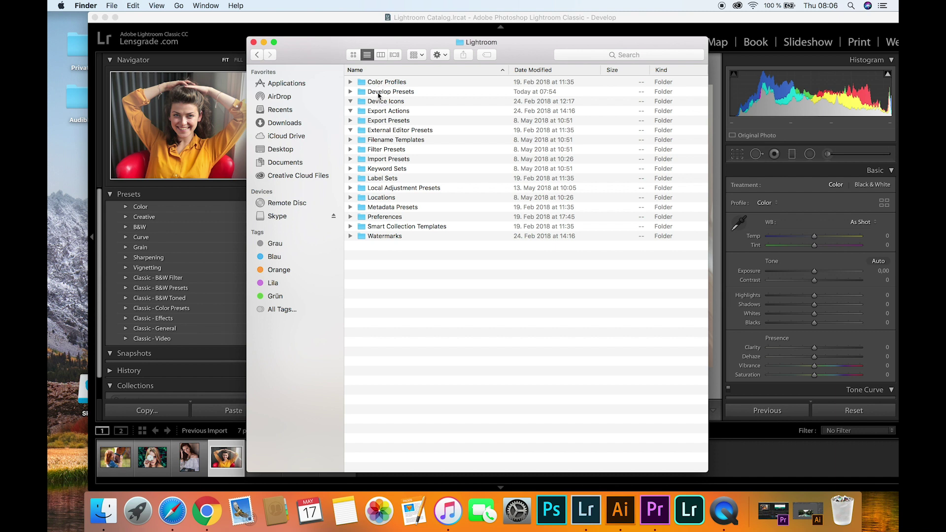
pyautogui.doubleClick(379, 93)
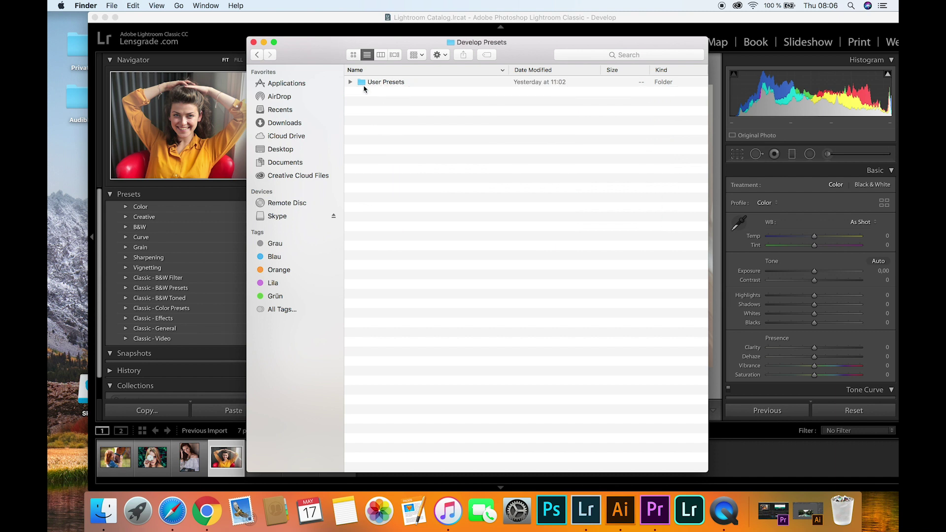
pyautogui.rightClick(413, 155)
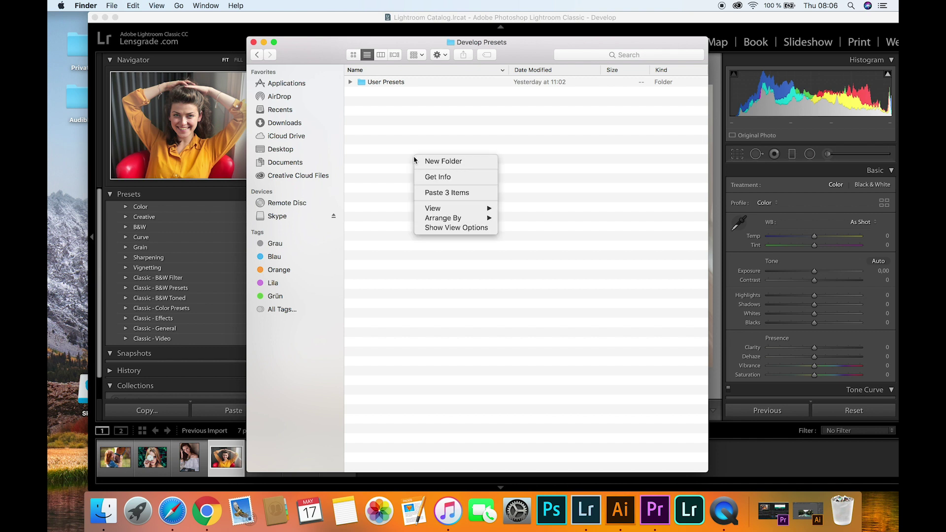
pyautogui.click(448, 193)
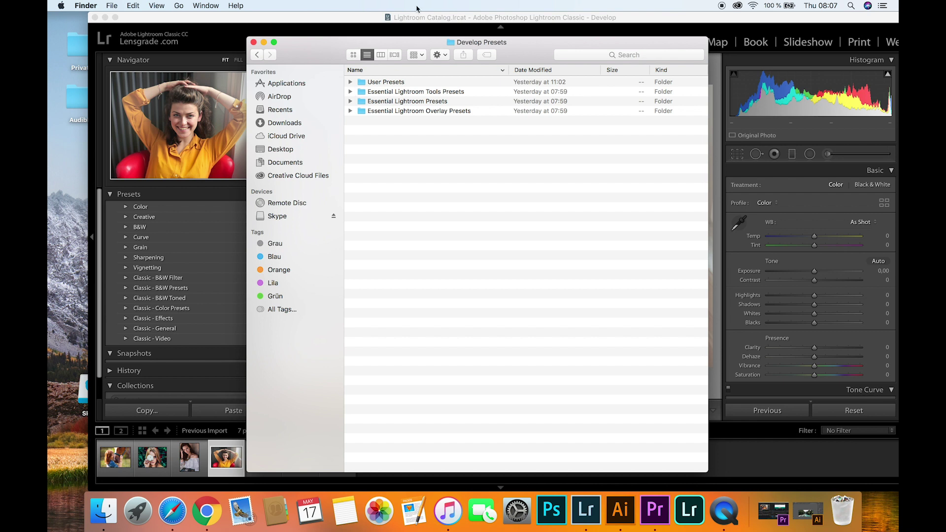
# Examine the template files inside the pasted Essential Lightroom Tools, Essential Lightroom and Overlay Presets folders, collapsing each one again
pyautogui.click(350, 92)
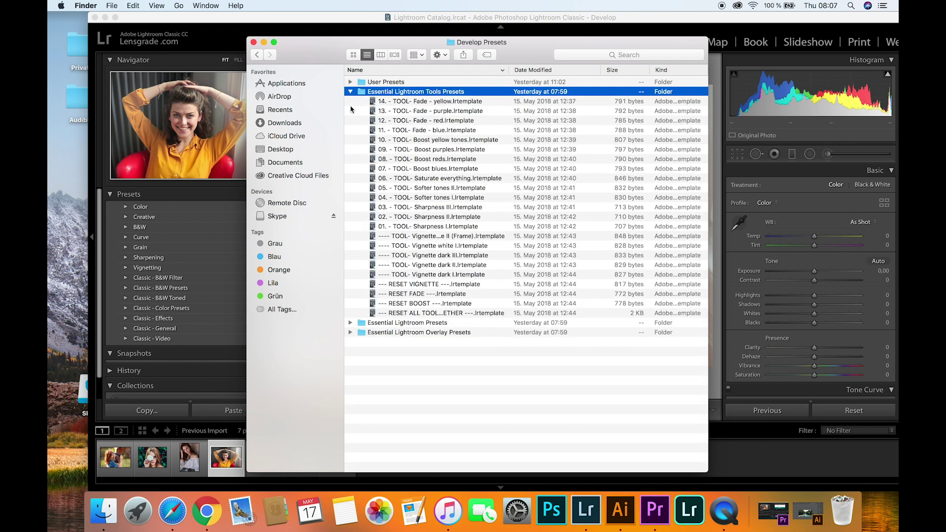
pyautogui.click(351, 92)
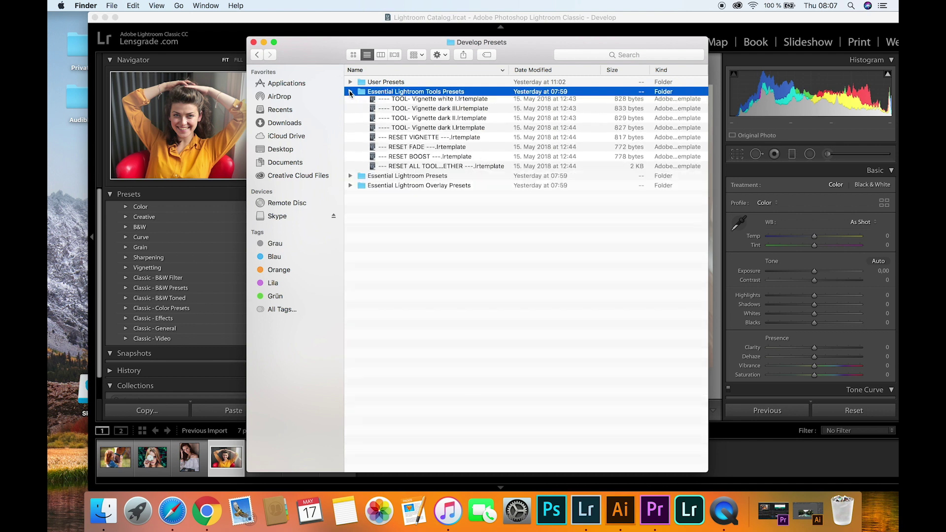
pyautogui.click(350, 101)
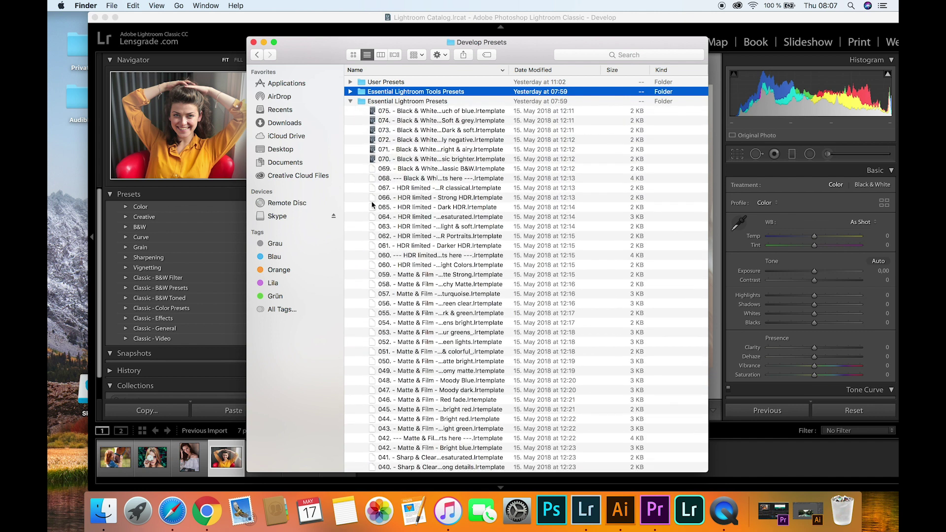
pyautogui.scroll(-10, 404, 271)
pyautogui.scroll(-4, 405, 273)
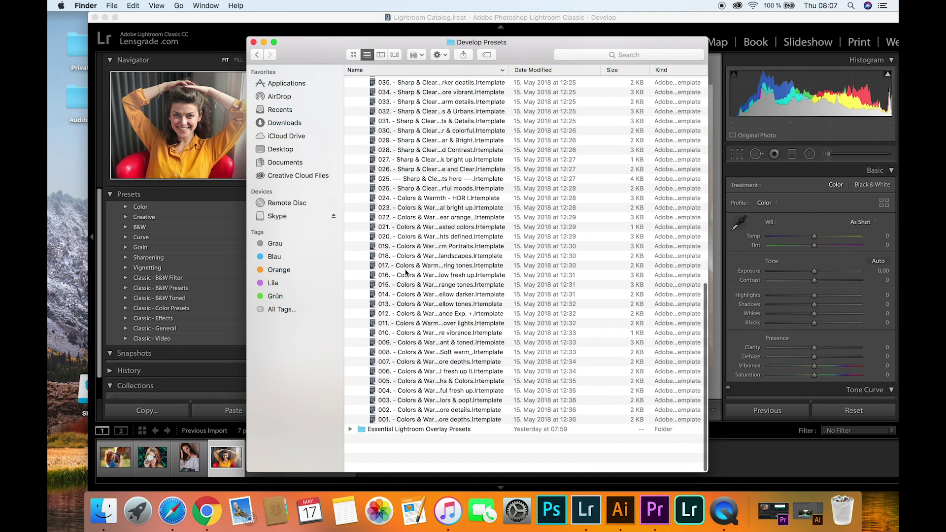
pyautogui.scroll(10, 405, 273)
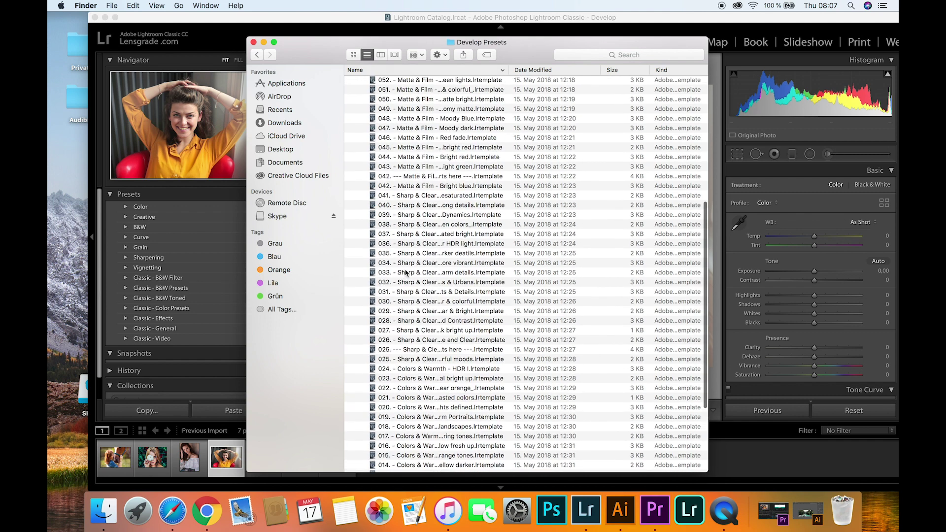
pyautogui.scroll(-10, 405, 273)
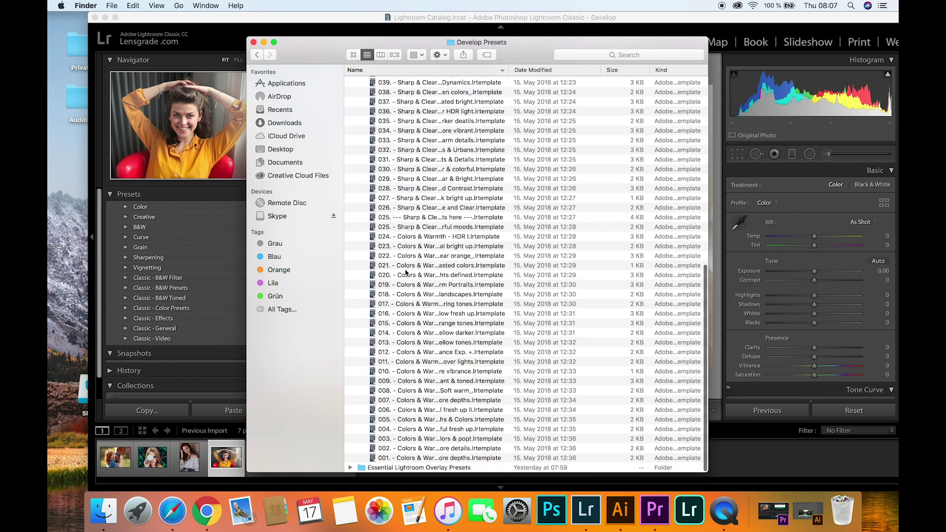
pyautogui.scroll(10, 405, 273)
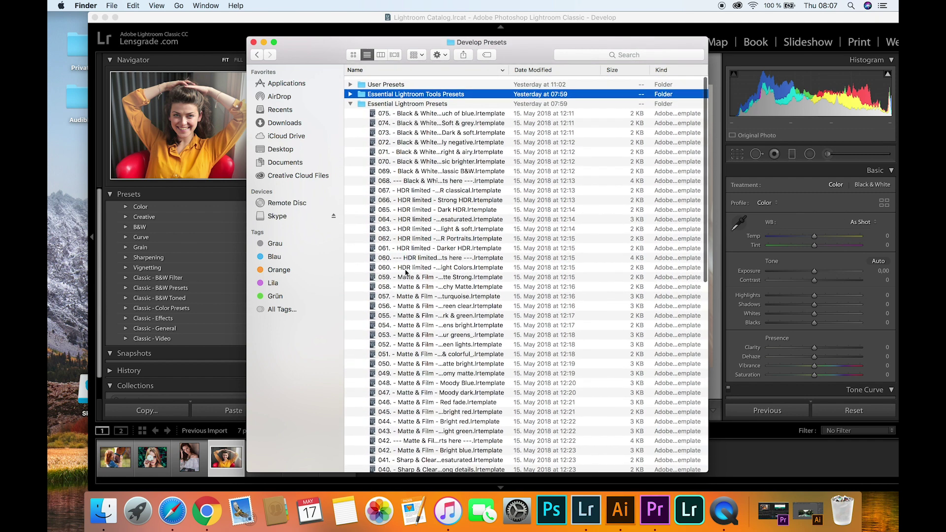
pyautogui.click(350, 101)
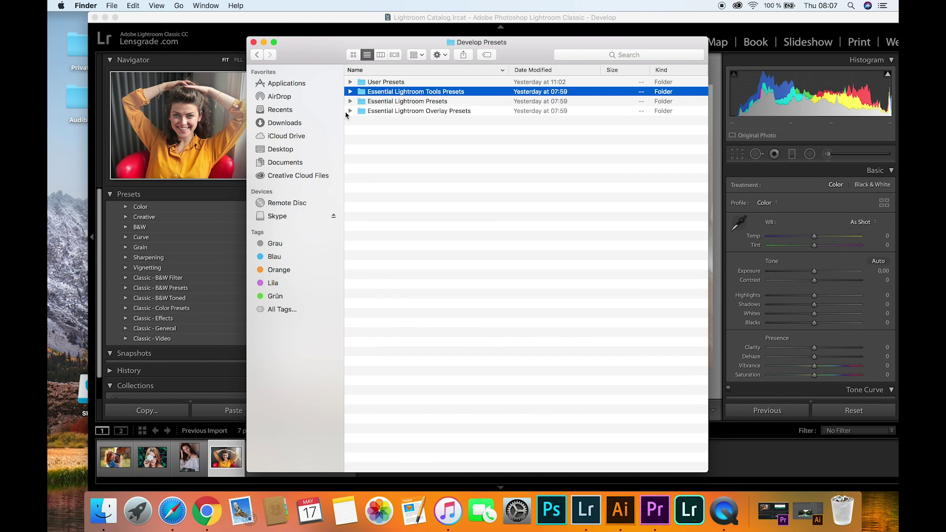
pyautogui.click(350, 111)
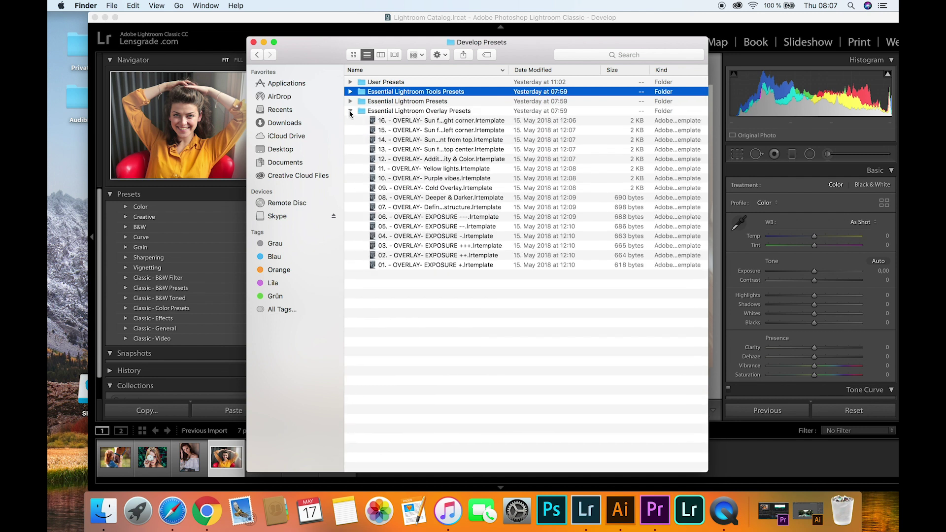
pyautogui.click(350, 111)
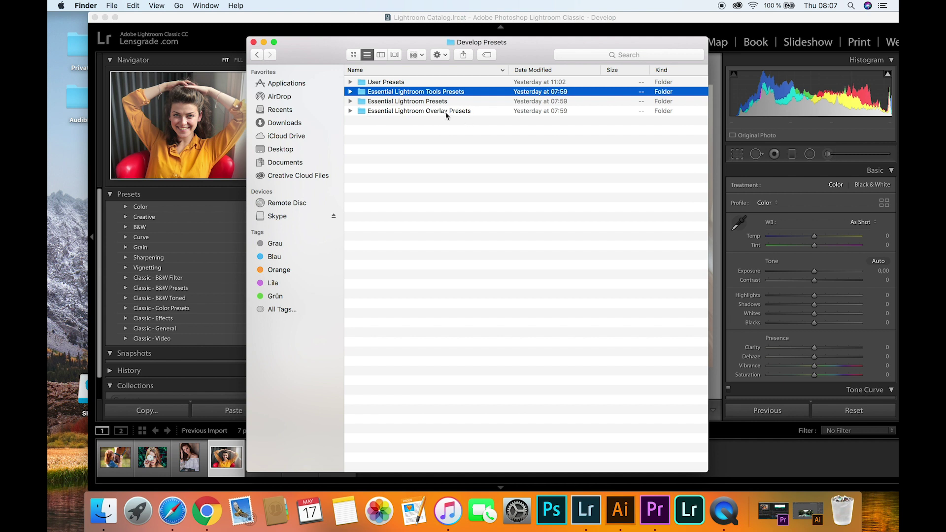
# Close the Develop Presets and Essential Presets for LR & ACR folder windows and the Preferences window
pyautogui.click(254, 43)
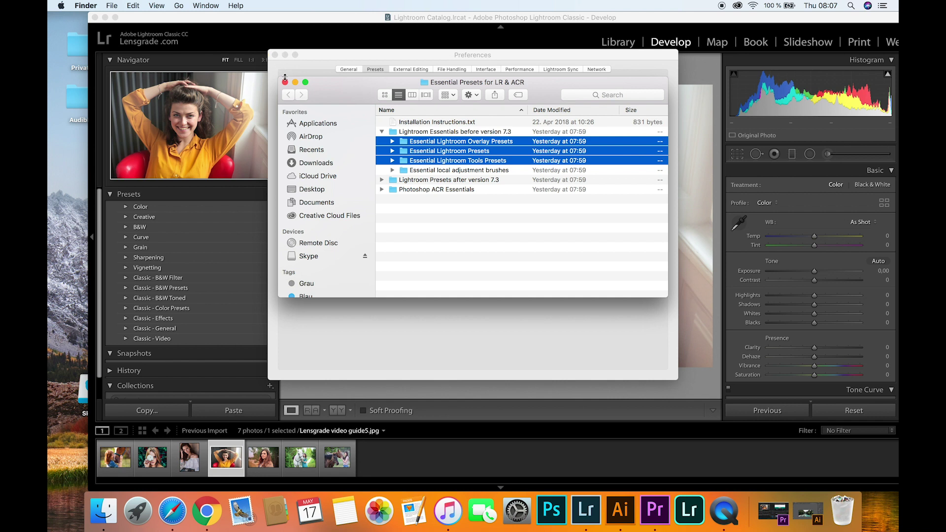
pyautogui.click(285, 82)
pyautogui.click(275, 55)
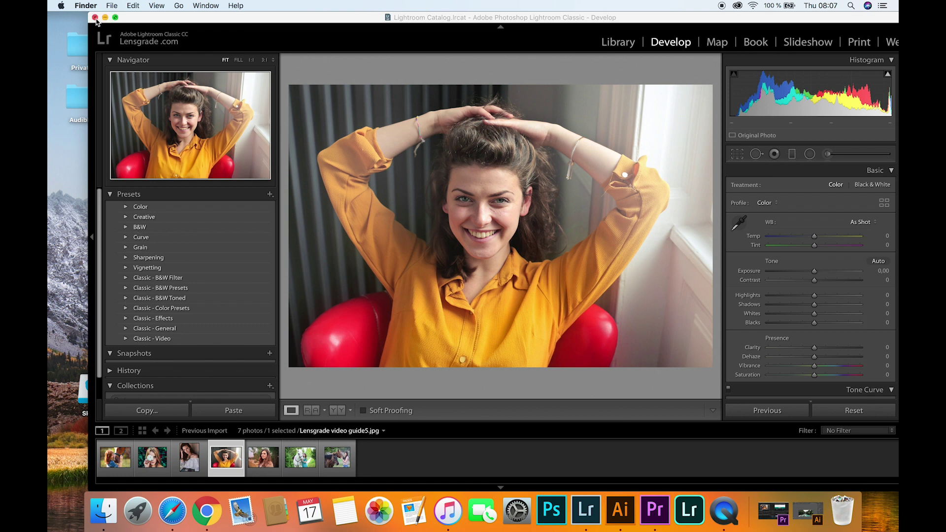
# Restart Lightroom Classic to load the new presets and dismiss the preset conversion notice
pyautogui.click(95, 17)
pyautogui.click(483, 200)
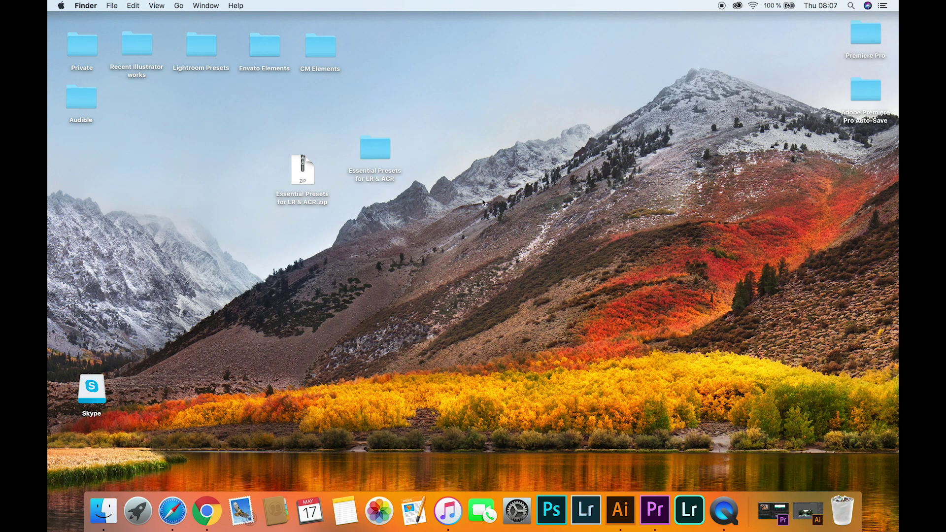
pyautogui.click(592, 521)
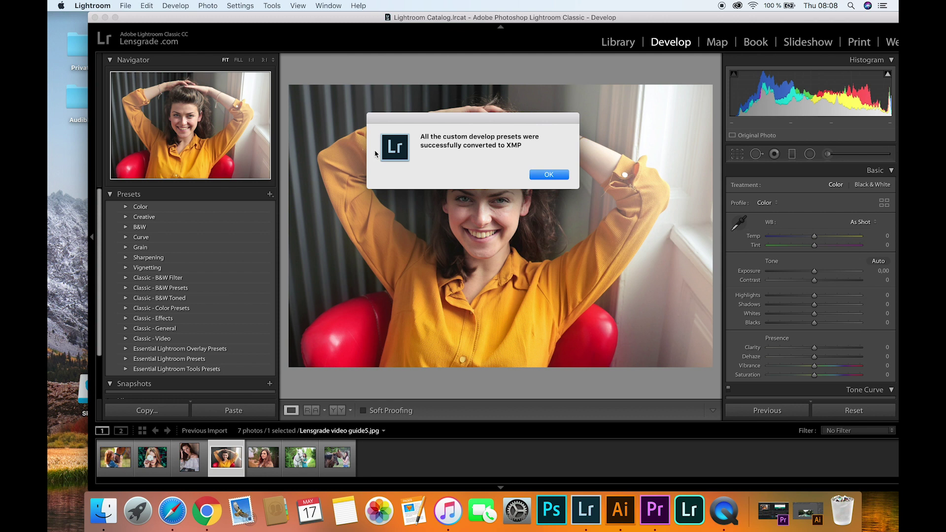
pyautogui.click(548, 177)
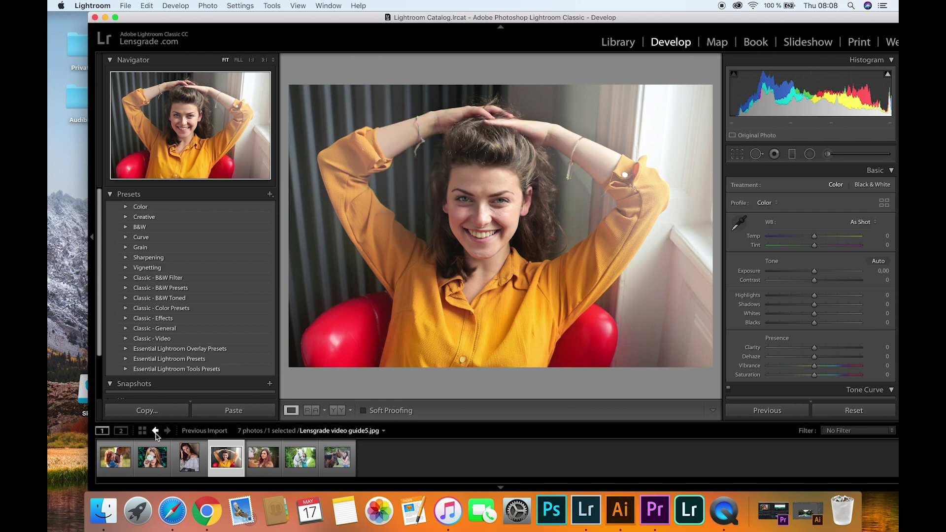
# Examine the presets in the Essential Lightroom Presets group of the Develop module and collapse the group again
pyautogui.click(126, 359)
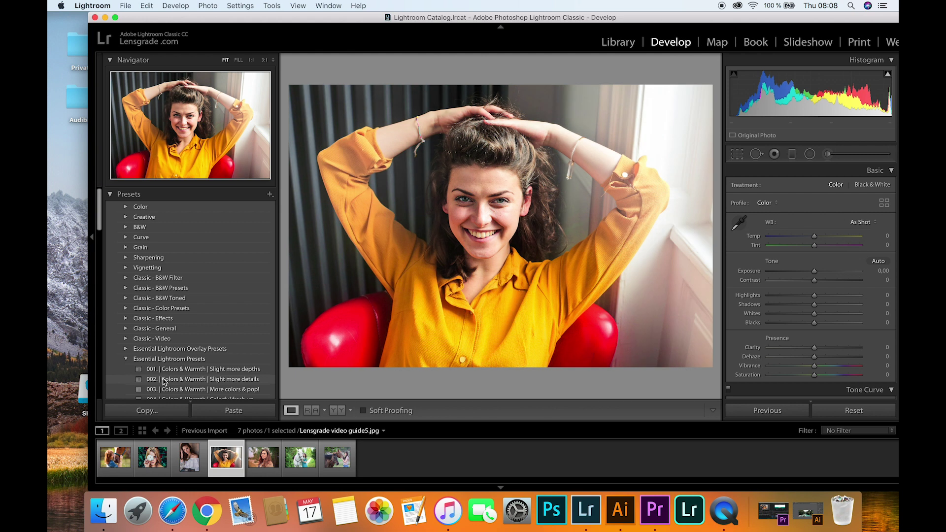
pyautogui.click(126, 360)
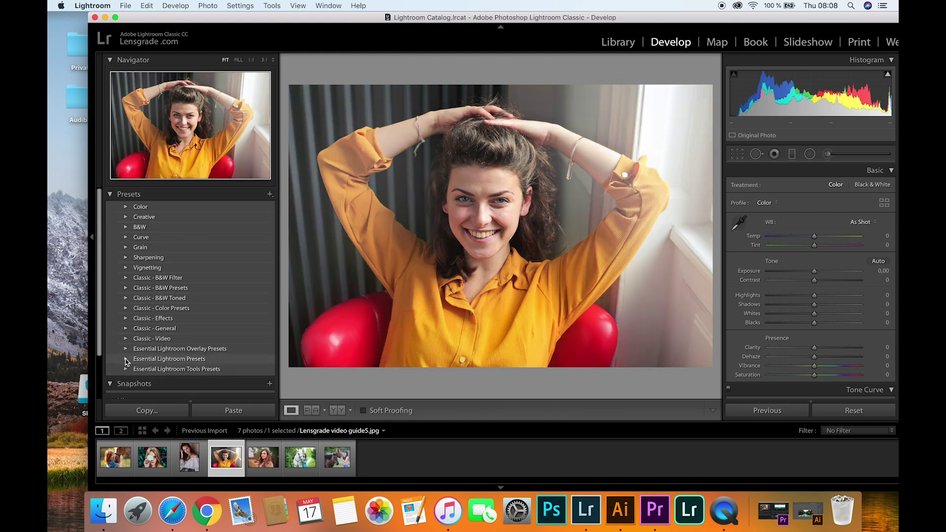